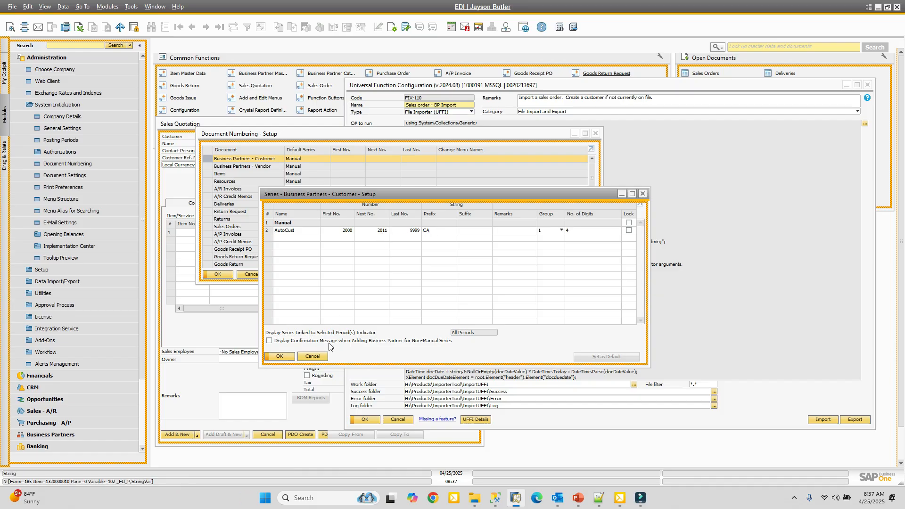
Step: Close both document numbering setup windows without saving and review the header and ship-to data of SO_WithCust.xml in the ImportUFFI folder
left_click(313, 356)
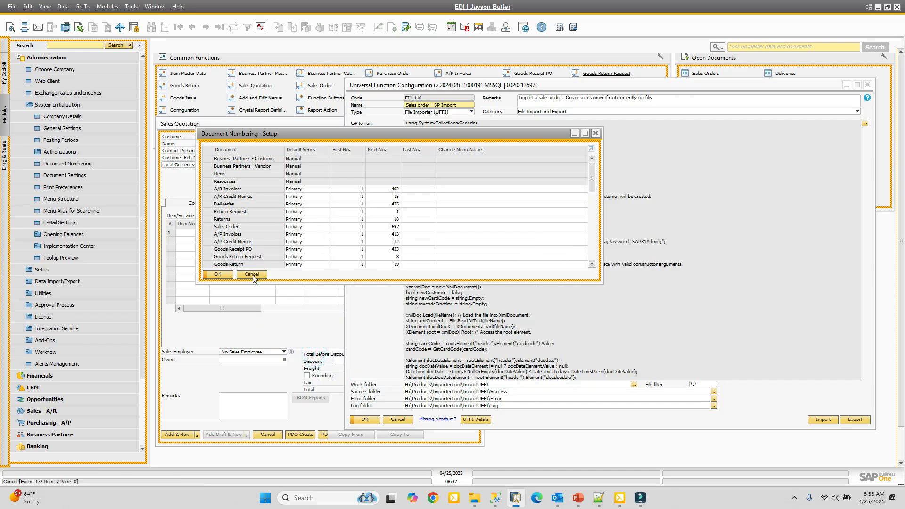
left_click(252, 274)
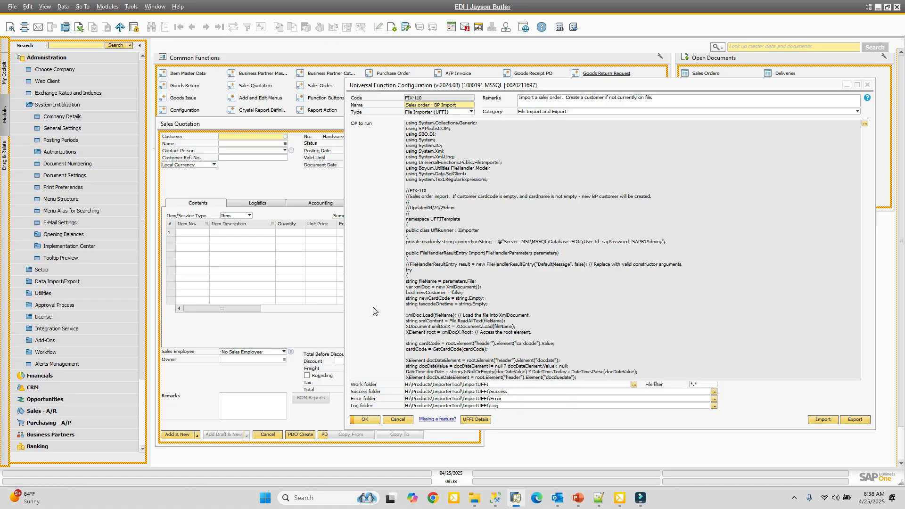
left_click(474, 498)
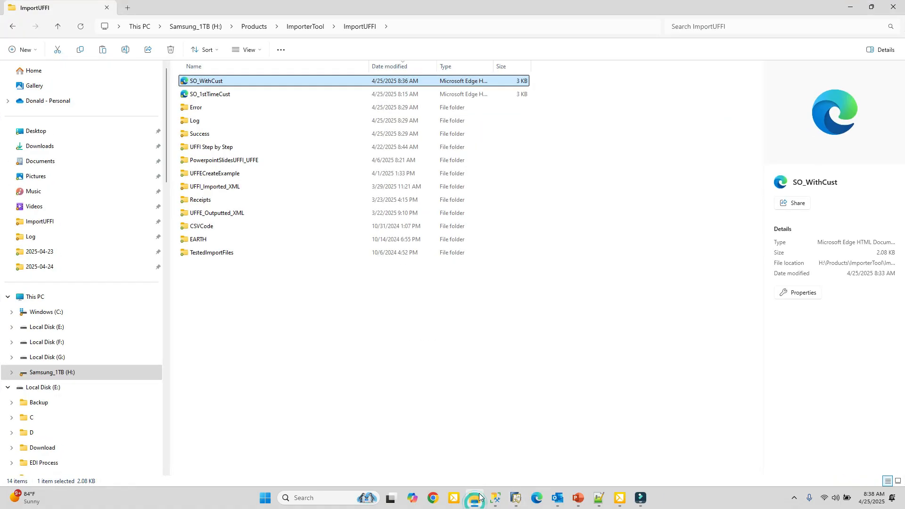
double_click(219, 83)
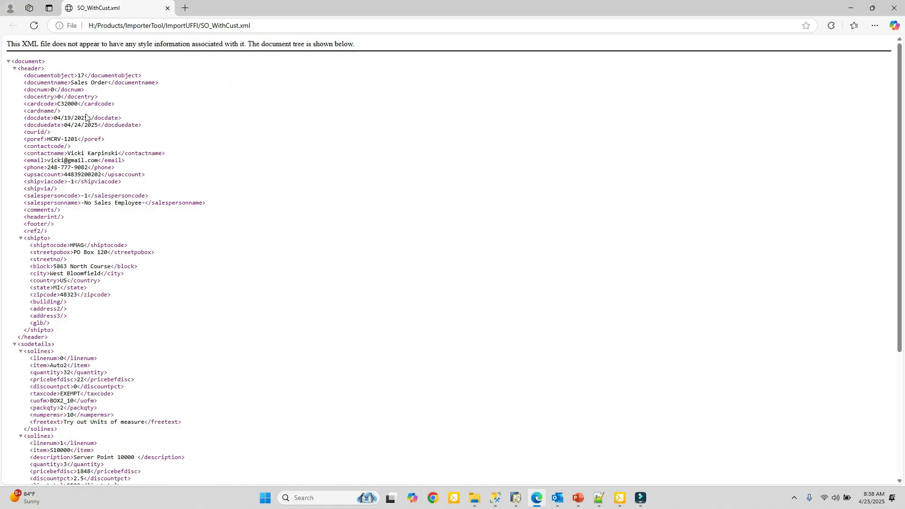
double_click(61, 104)
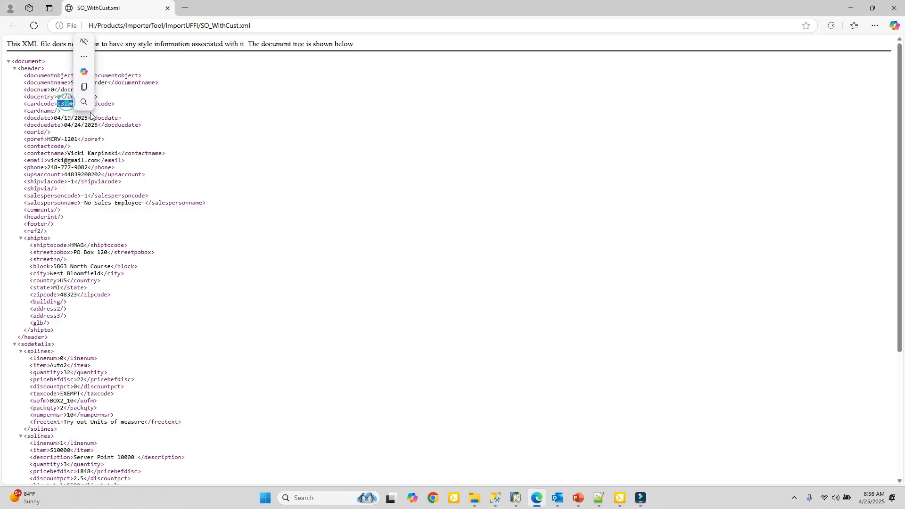
left_click(198, 100)
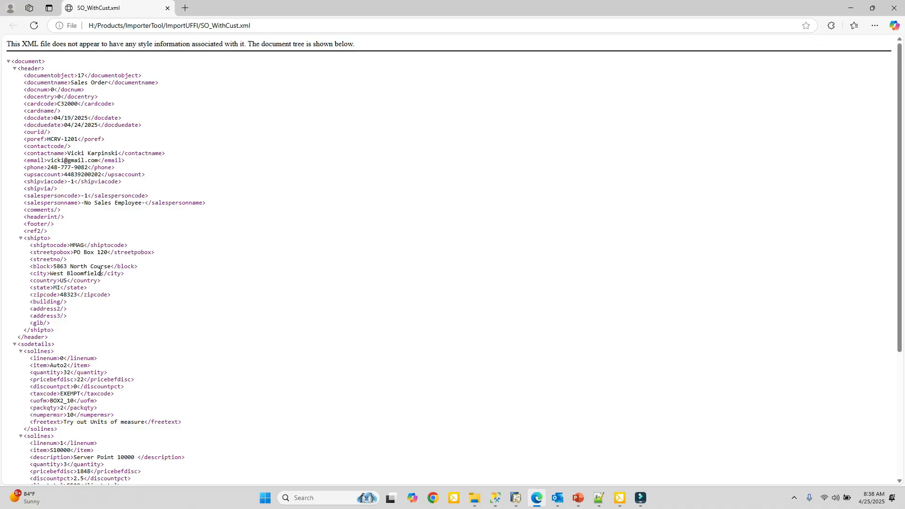
left_click(168, 9)
Step: Open SO_1stTimeCust.xml from the ImportUFFI folder, examine its customer code and name entries, and close it
left_click(217, 96)
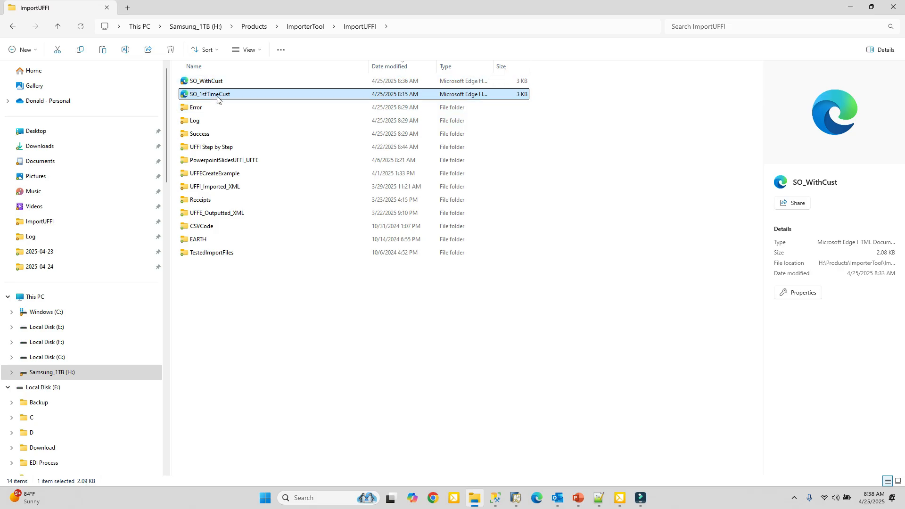
double_click(217, 99)
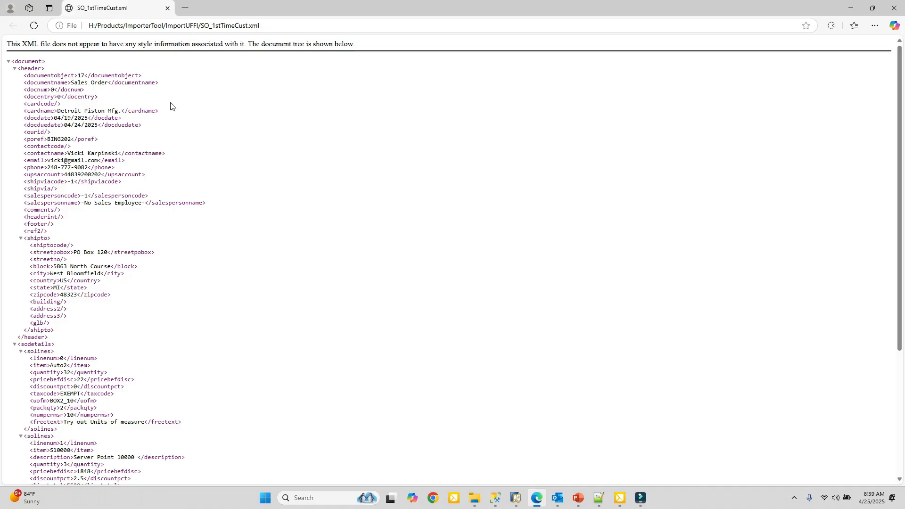
left_click(167, 8)
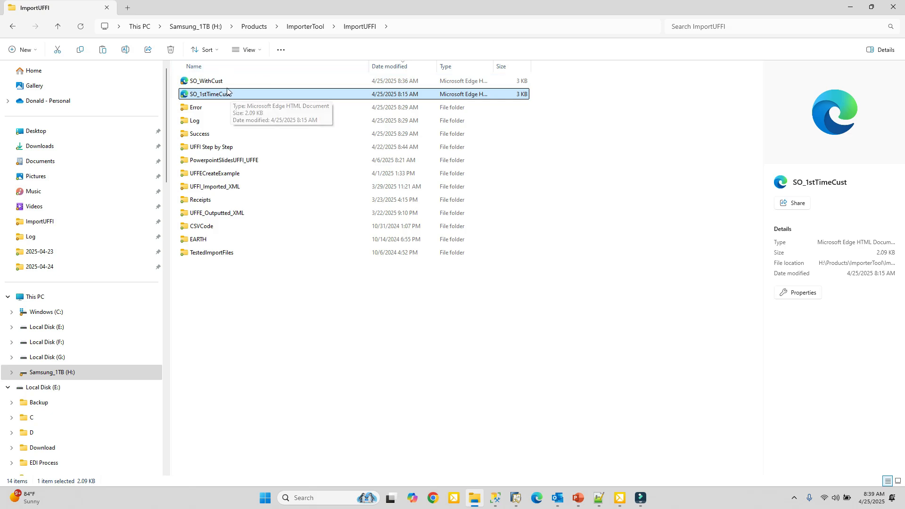
Step: Switch to SAP Business One and check the UFFI_SO_BP entry in the Sales Quotation's function button configuration
left_click(516, 499)
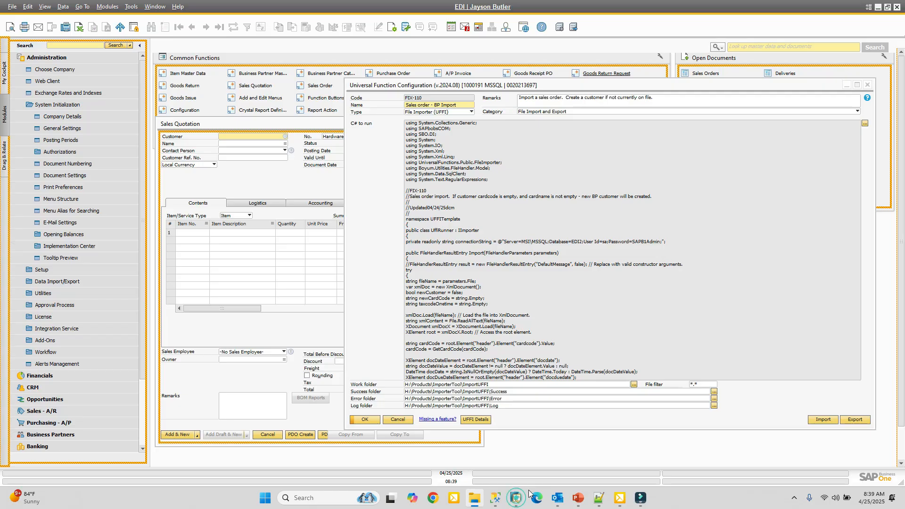
left_click(257, 132)
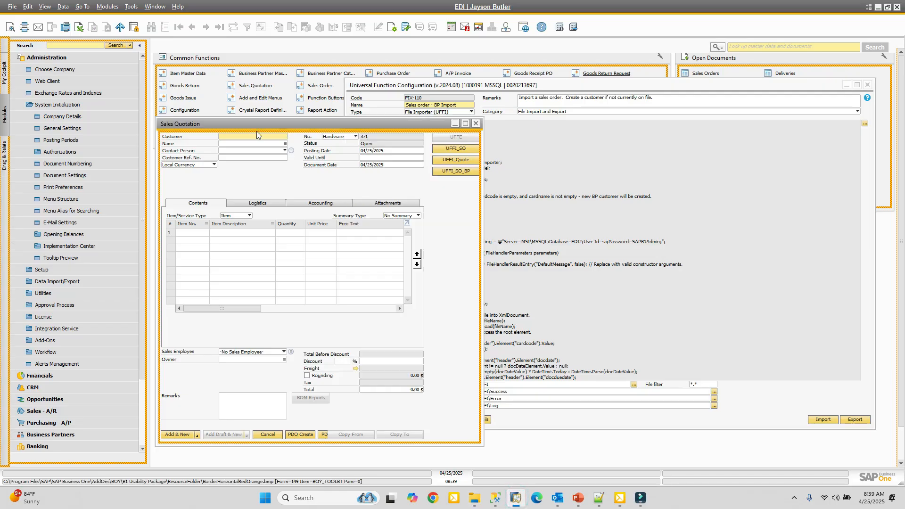
right_click(244, 184)
left_click(285, 228)
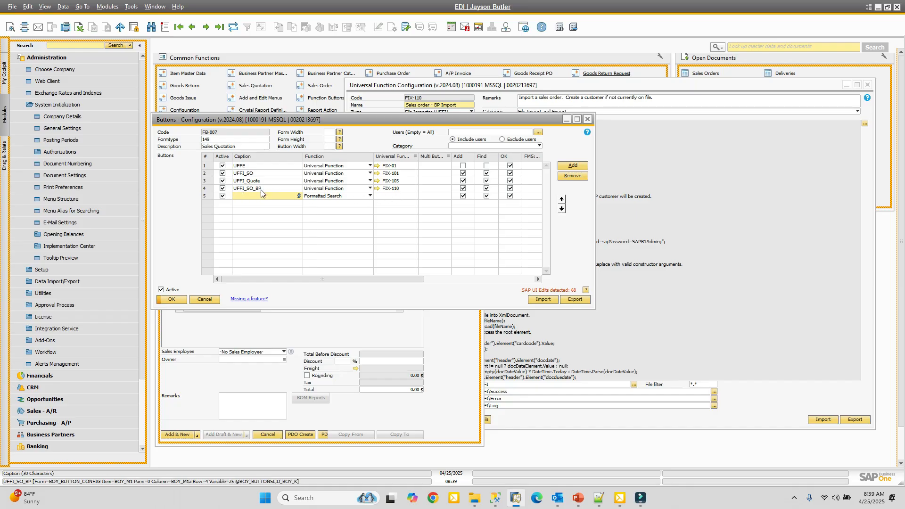
left_click(208, 301)
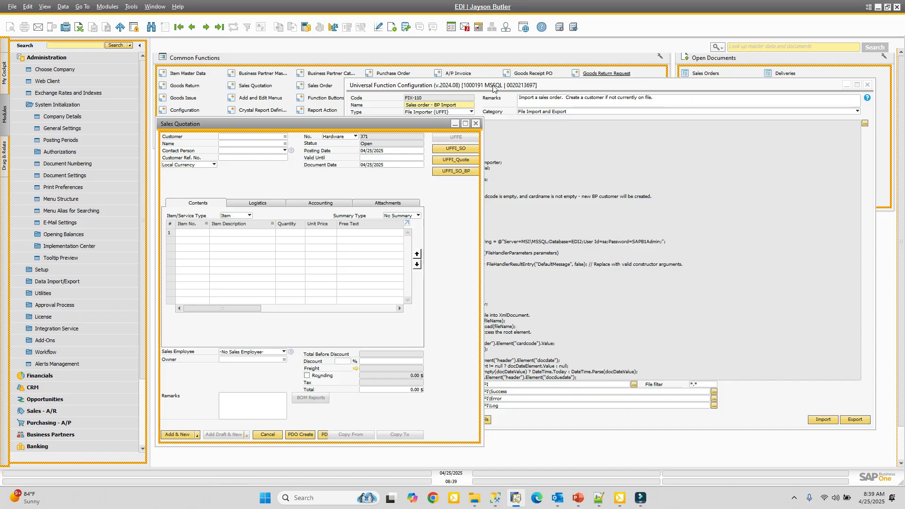
Step: Run the UFFI_SO_BP import from the Sales Quotation and display the last sales order record
left_click(447, 173)
left_click(314, 85)
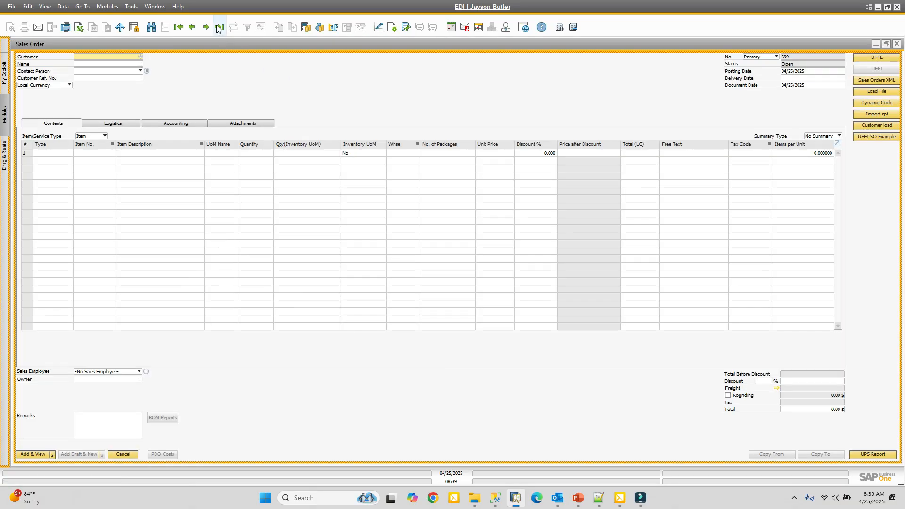
left_click(219, 28)
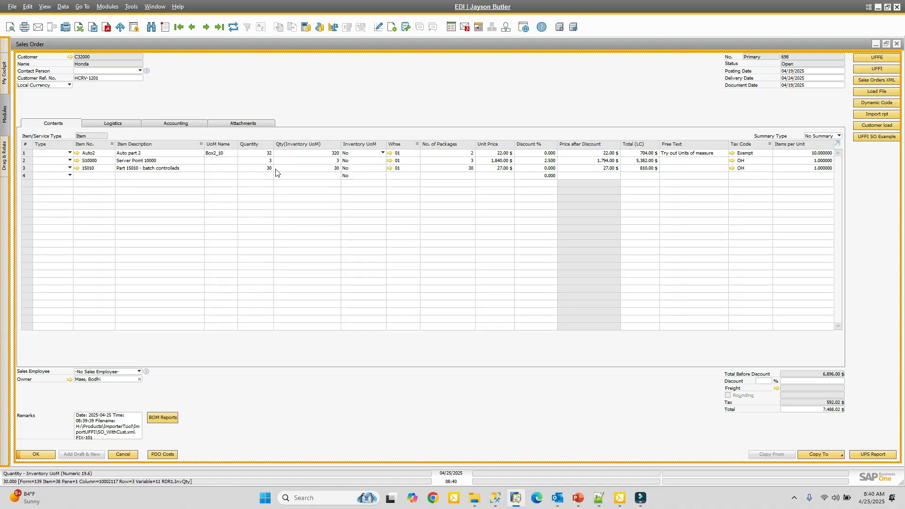
Step: Review the Honda sales order's logistics details and its opening and closing remarks, including the full closing remarks text
left_click(115, 123)
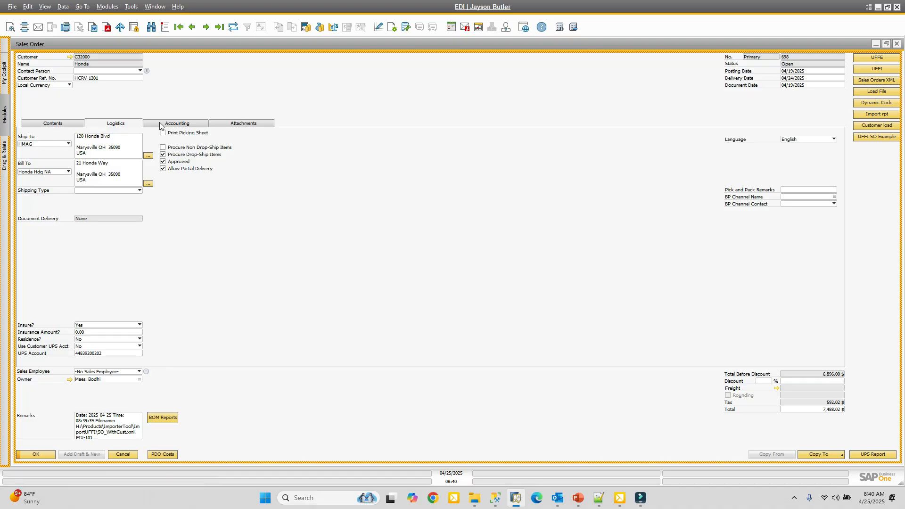
right_click(255, 83)
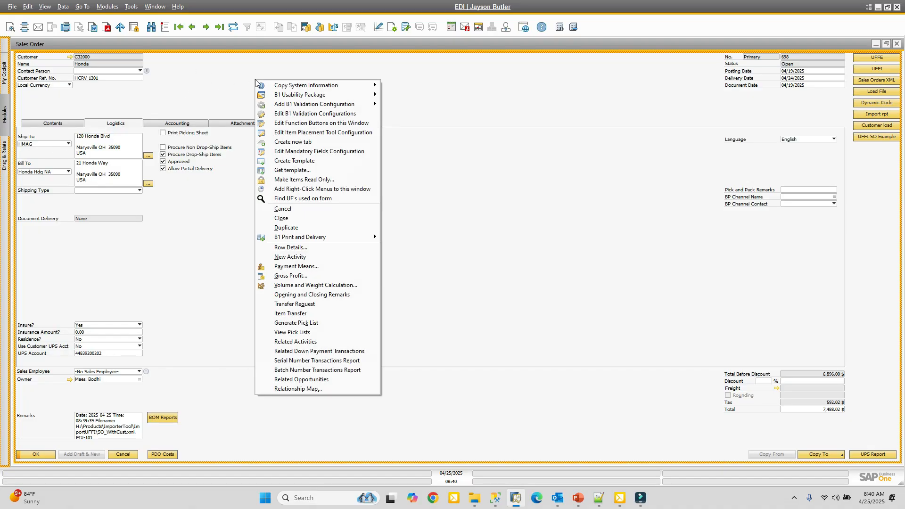
left_click(310, 295)
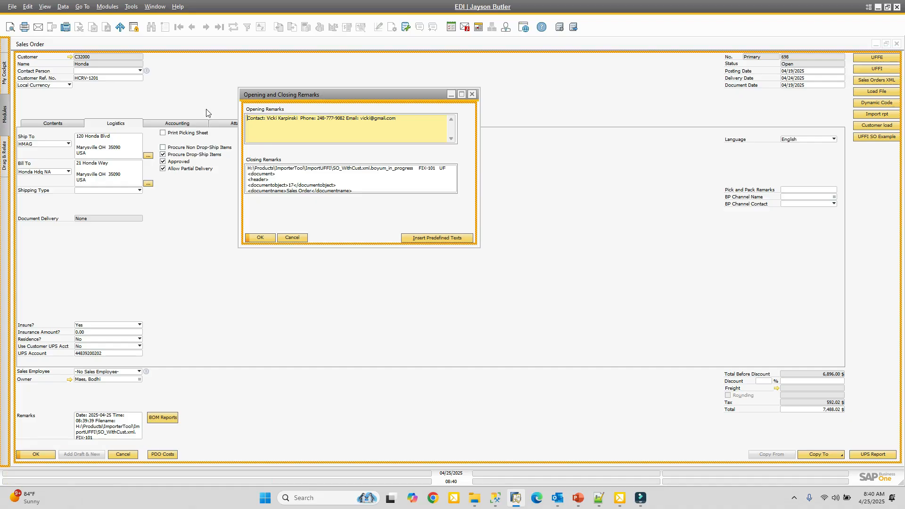
double_click(302, 182)
scroll(259, 199, "down", 20)
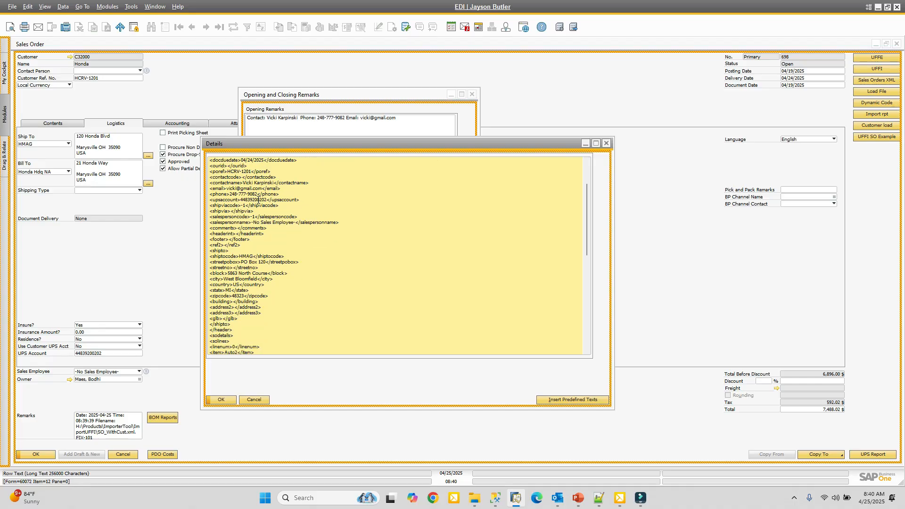
scroll(254, 196, "up", 6)
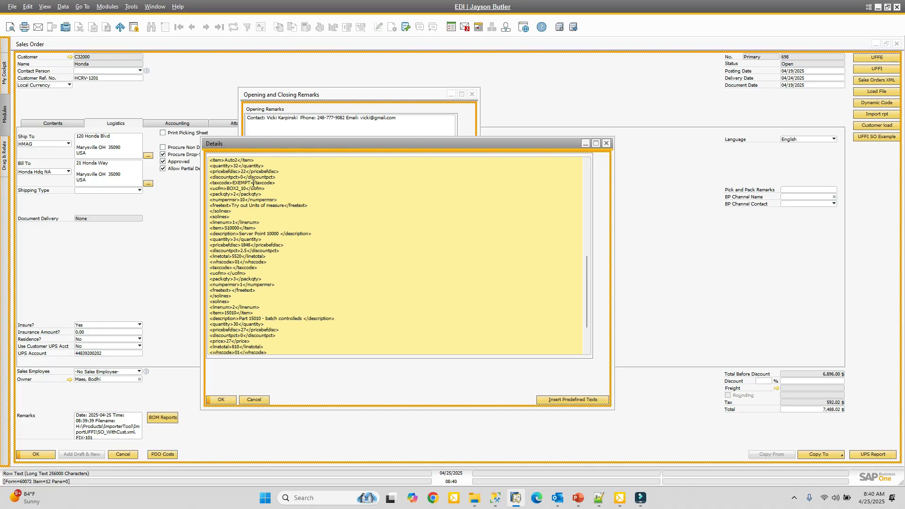
left_click(254, 399)
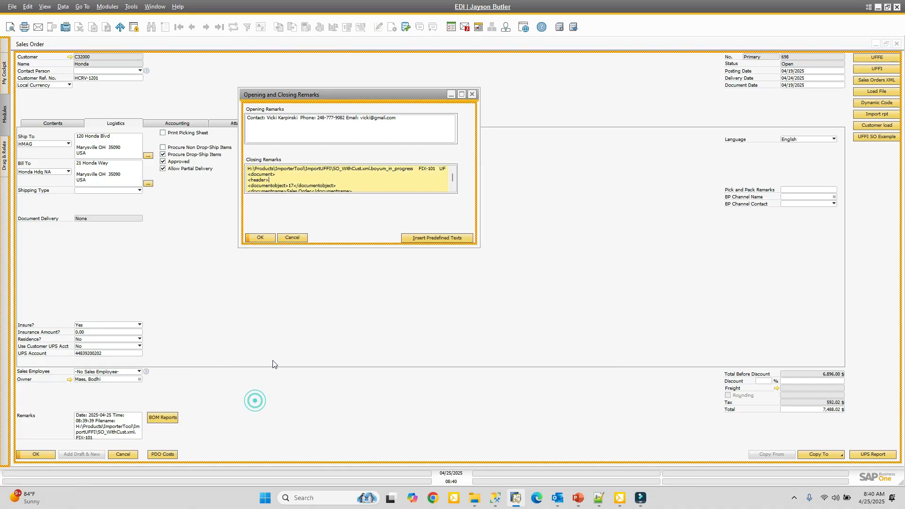
left_click(289, 237)
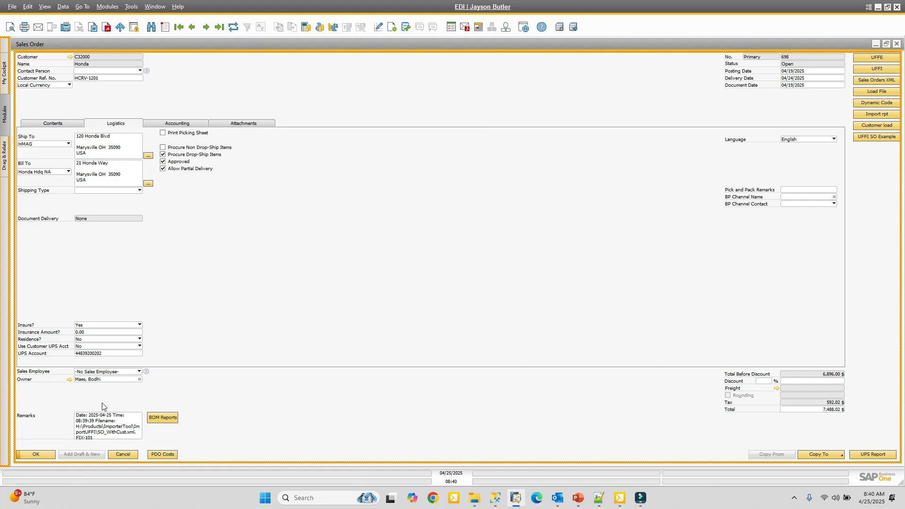
Step: Go to the previous sales order, for Detroit Piston Mfg., and review its item lines and its opening and closing remarks
left_click(193, 28)
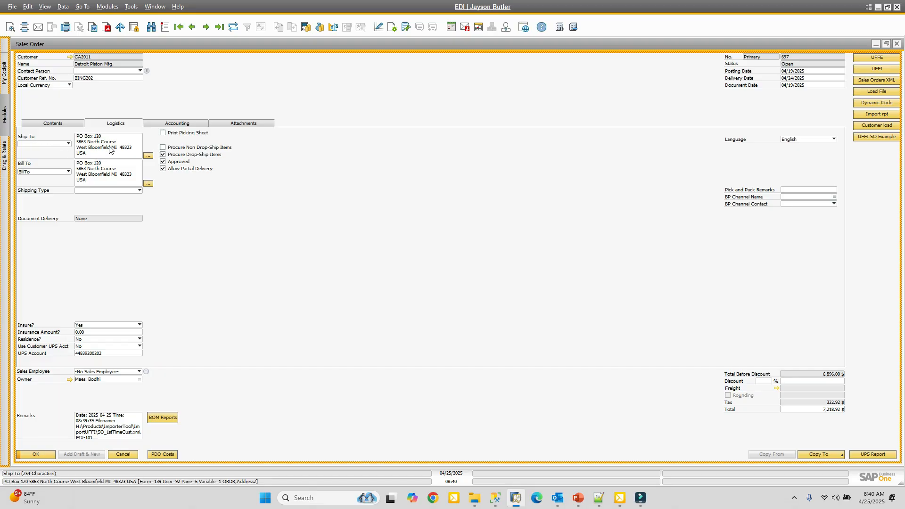
left_click(50, 126)
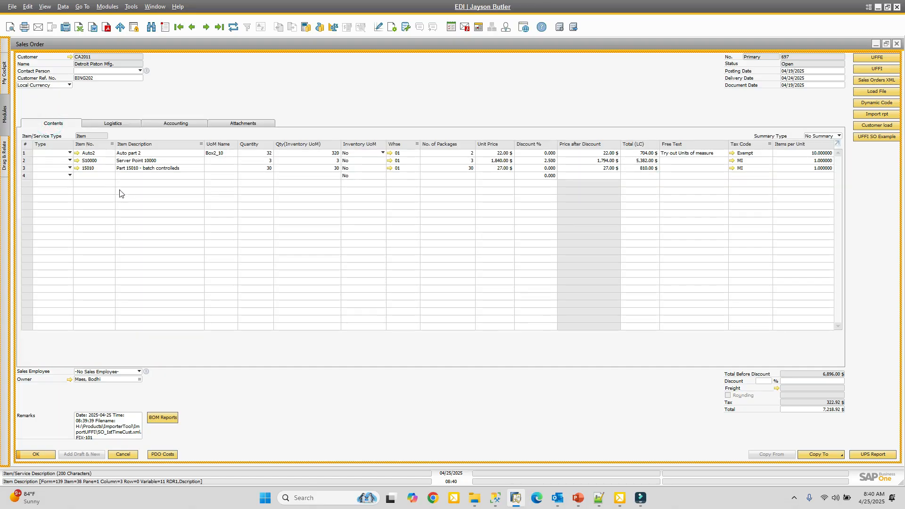
right_click(278, 100)
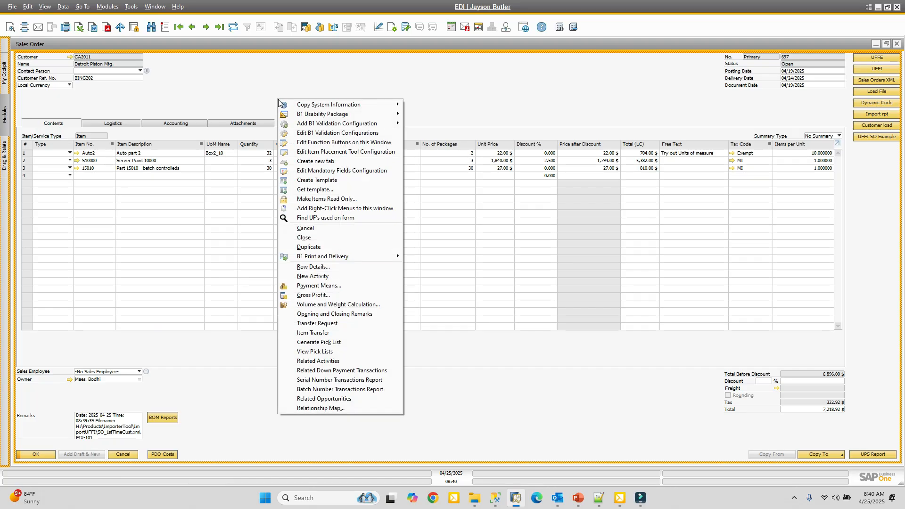
left_click(318, 315)
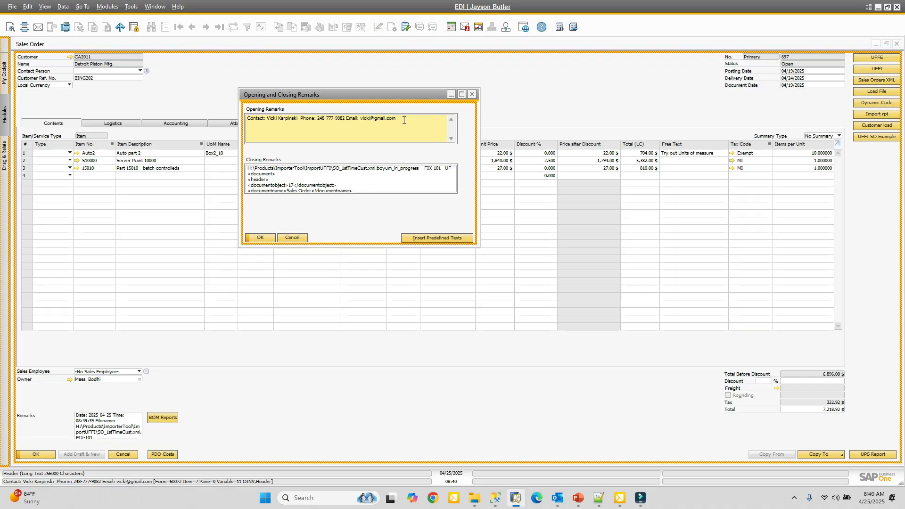
double_click(353, 185)
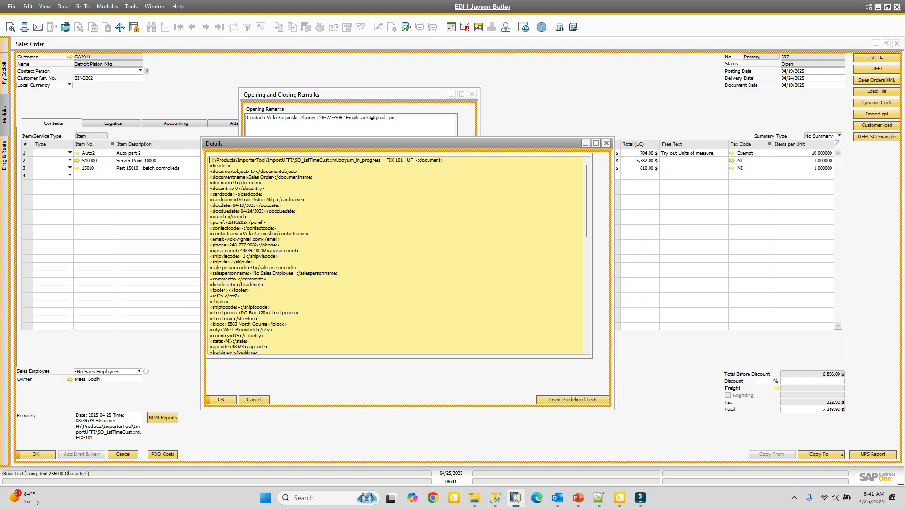
left_click(254, 400)
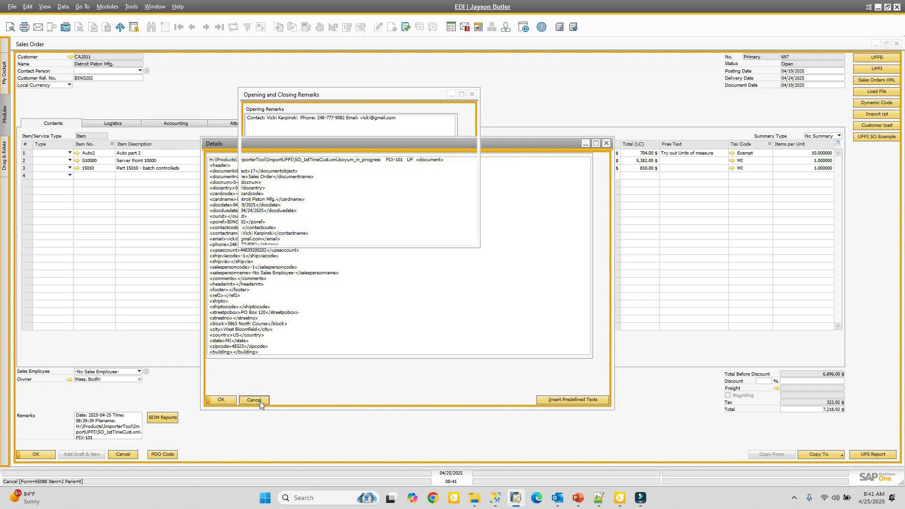
left_click(292, 238)
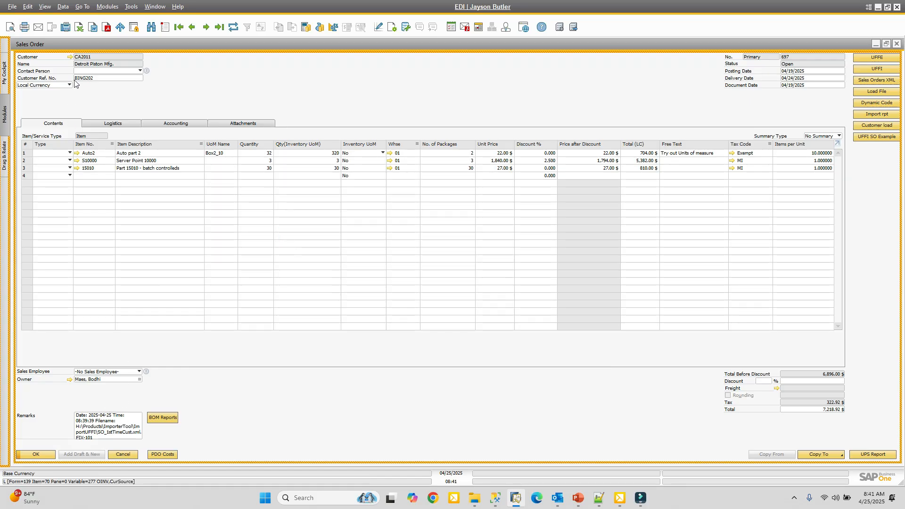
Step: Review the addresses and general data in the Detroit Piston Mfg. master record, and close that record and the sales order
left_click(70, 56)
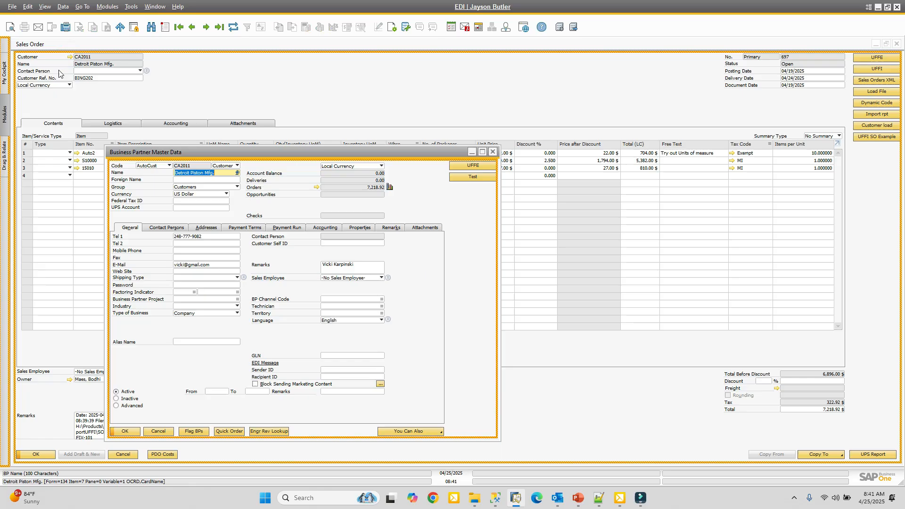
left_click_drag(278, 153, 319, 71)
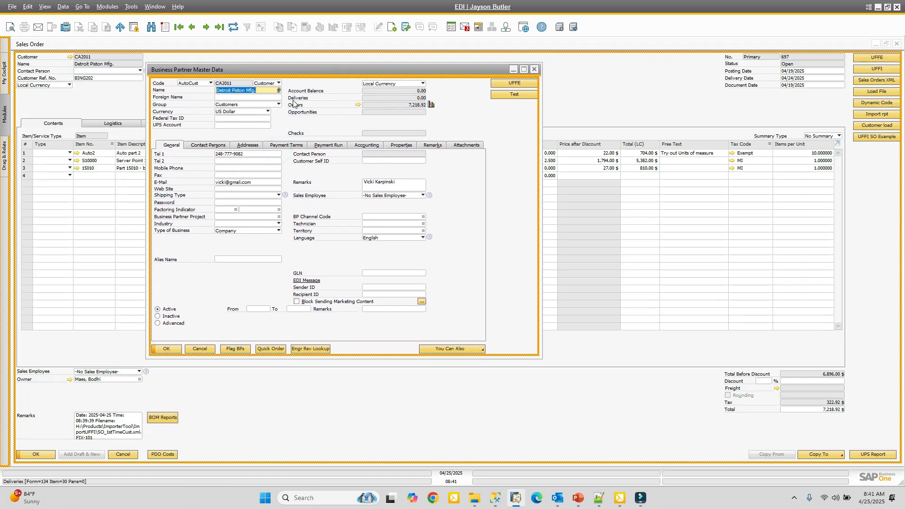
left_click(250, 147)
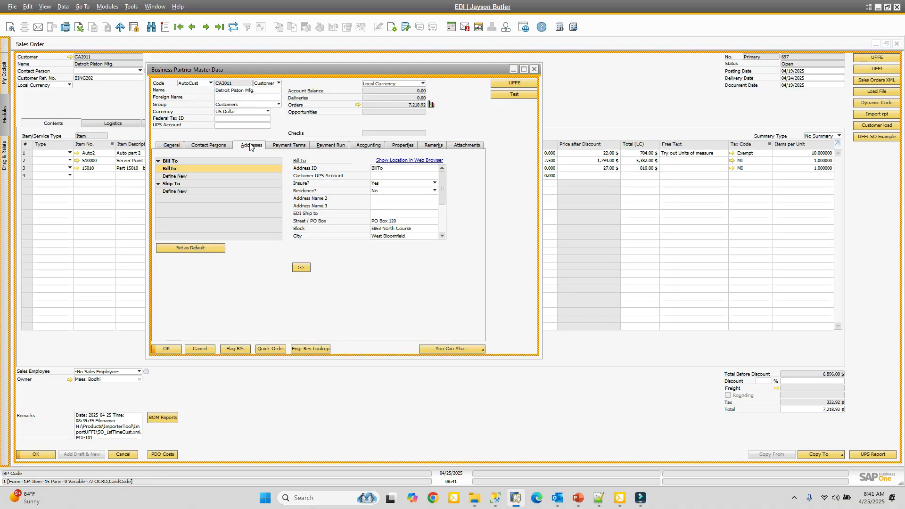
mouse_move(443, 186)
left_mouse_down()
mouse_move(443, 210)
mouse_move(443, 176)
left_mouse_up()
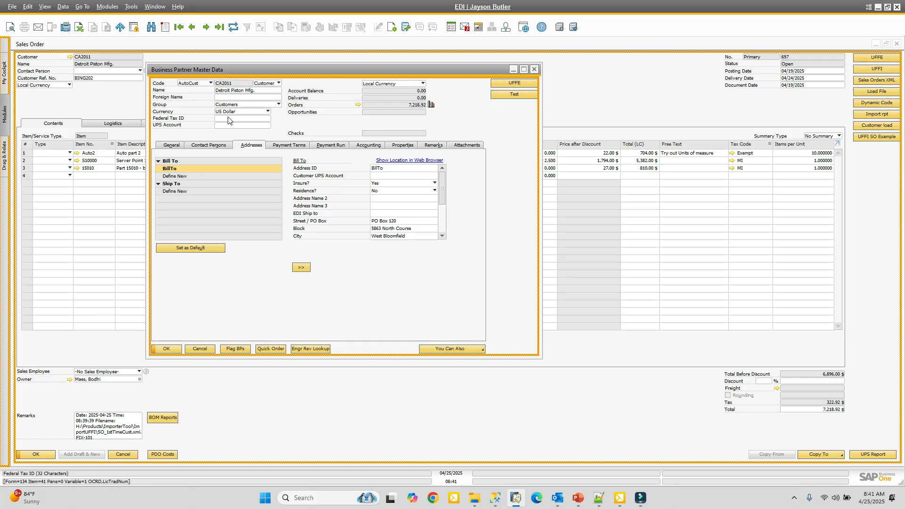
left_click(172, 145)
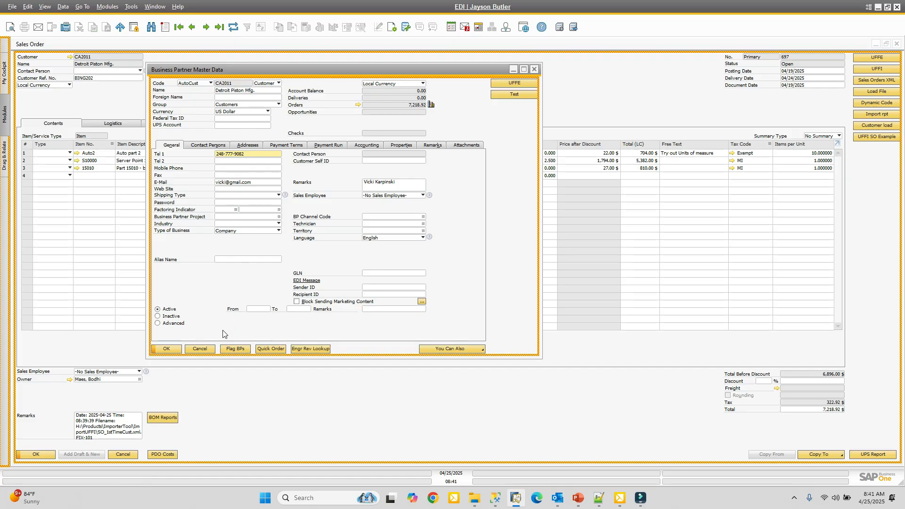
left_click(199, 350)
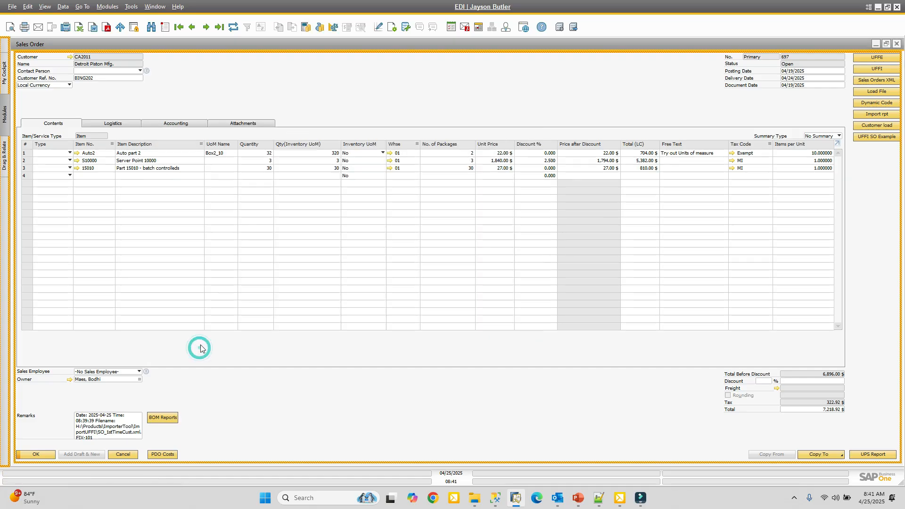
left_click(122, 456)
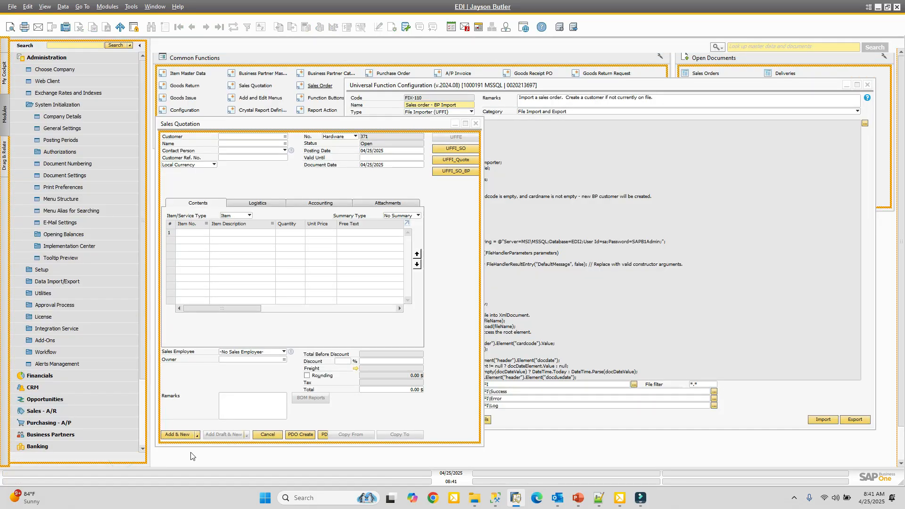